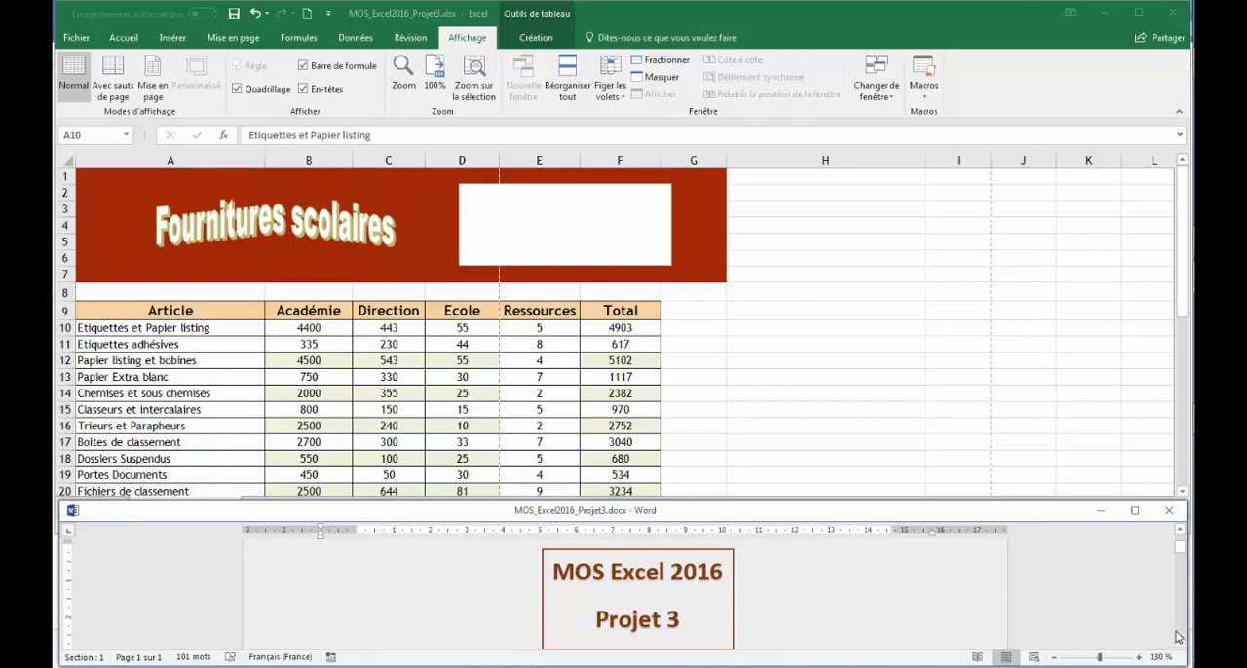
- Set the worksheet's top and bottom page margins to 3,25 cm, keeping the left and right margins at 1,9 cm
left_click(1180, 645)
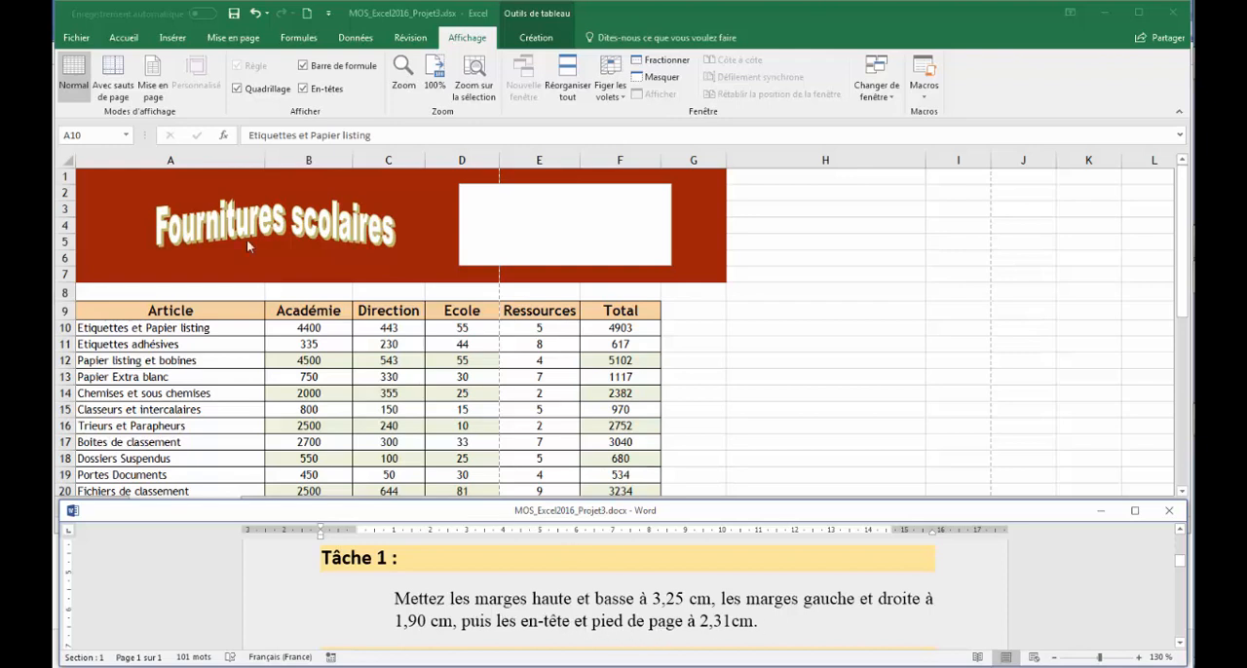
left_click(239, 39)
left_click(239, 39)
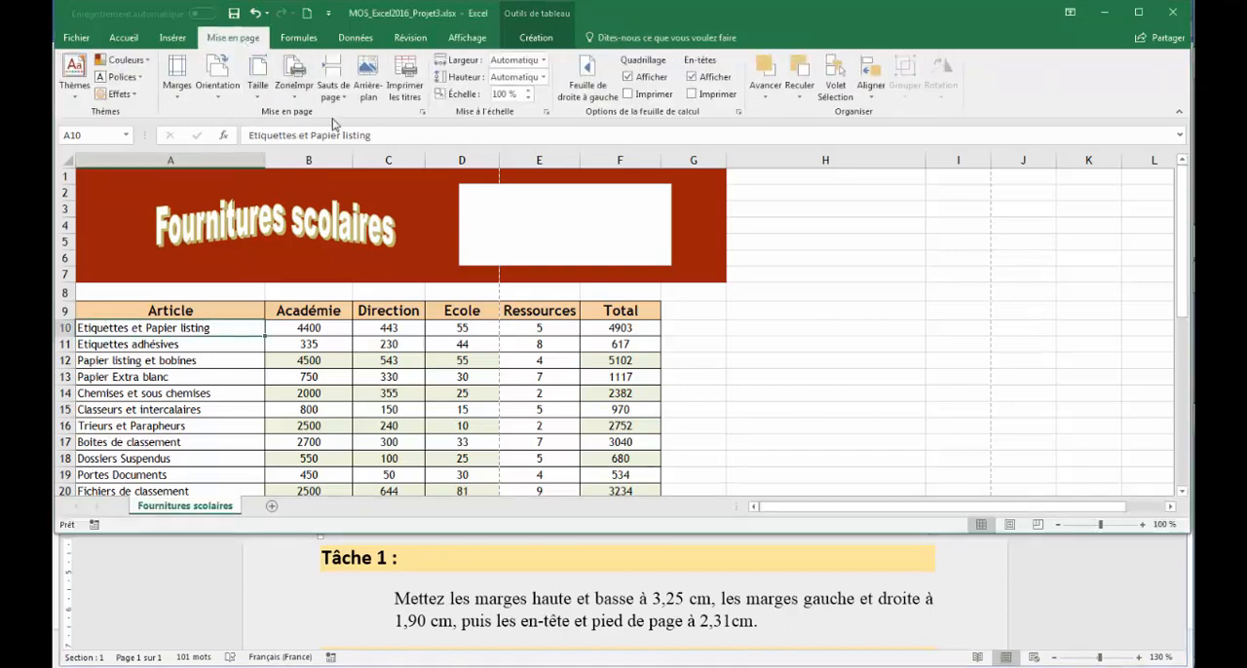
left_click(424, 114)
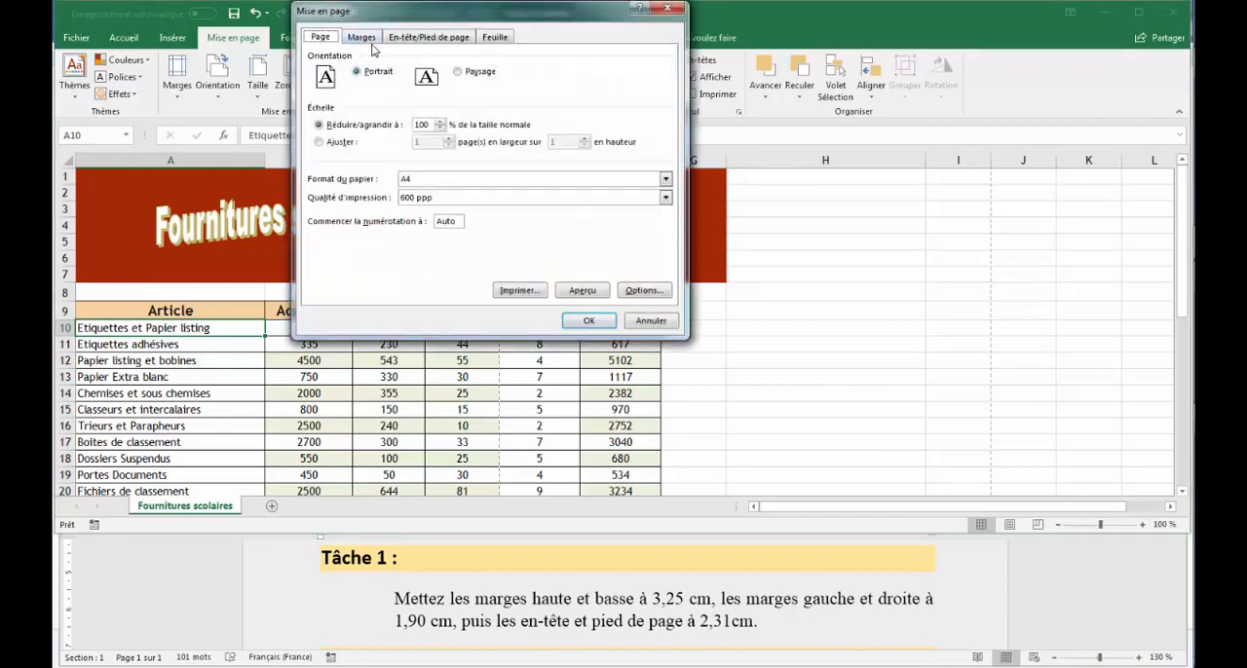
left_click(365, 39)
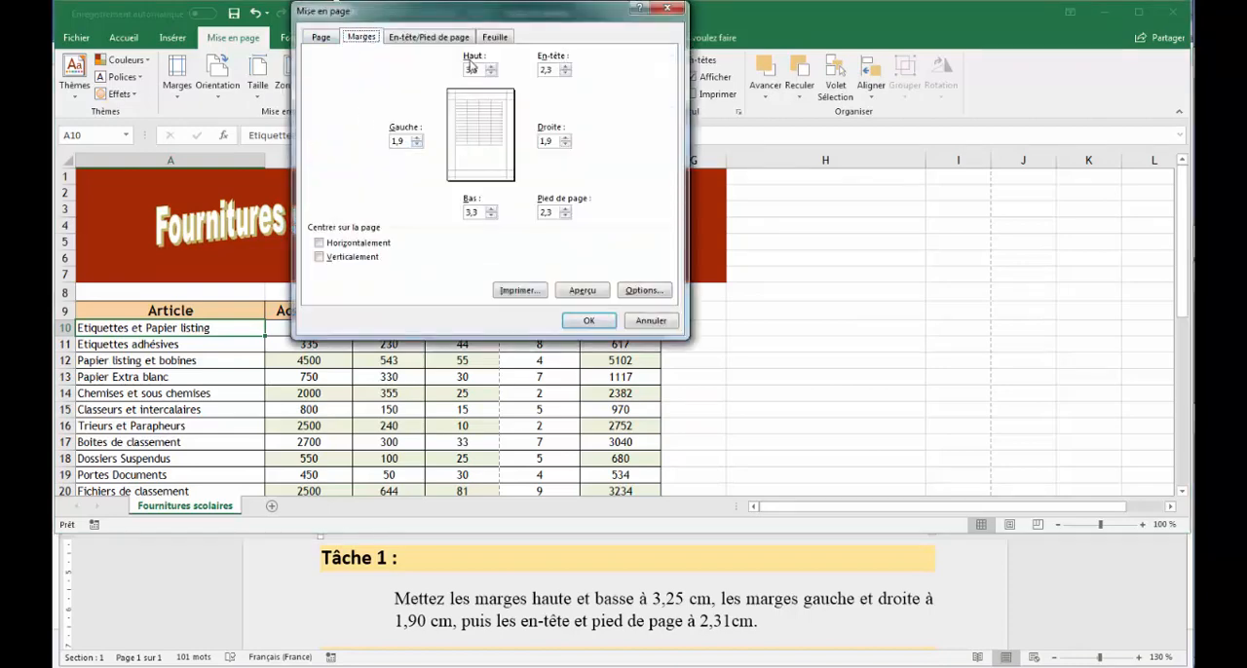
left_click(471, 70)
left_click(471, 212)
left_click(398, 141)
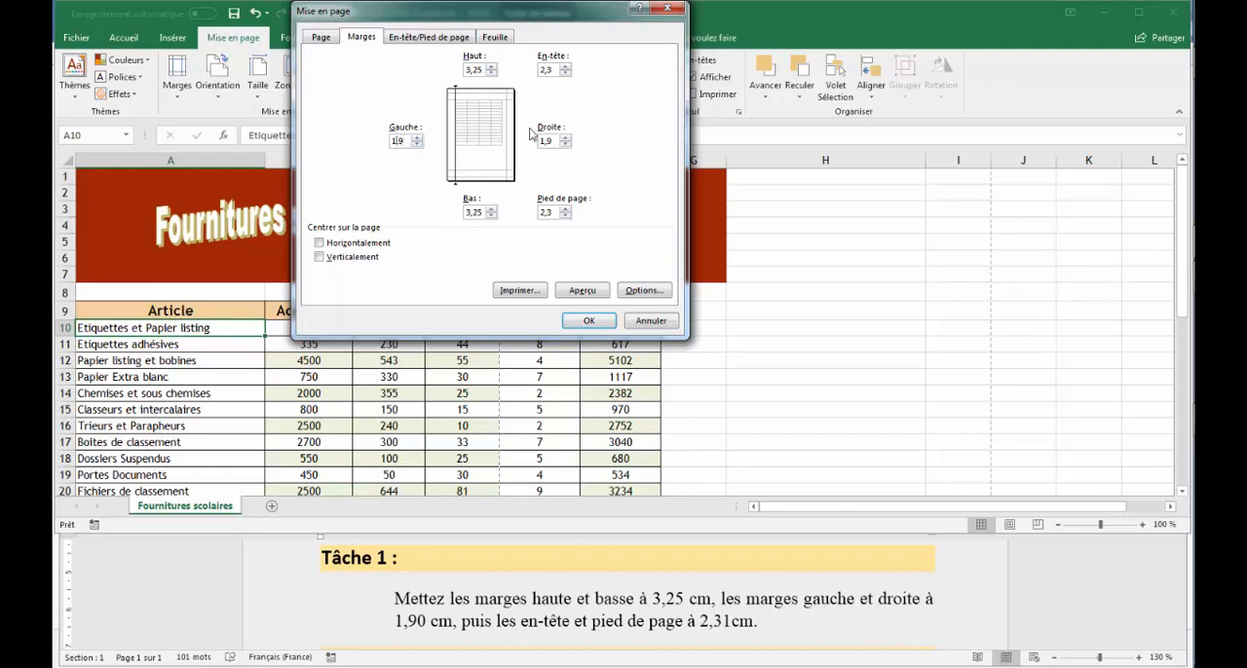
- Set the header and footer distances to 2,31 cm and apply the page setup
left_click(553, 69)
type("1")
left_click(552, 212)
left_click(590, 321)
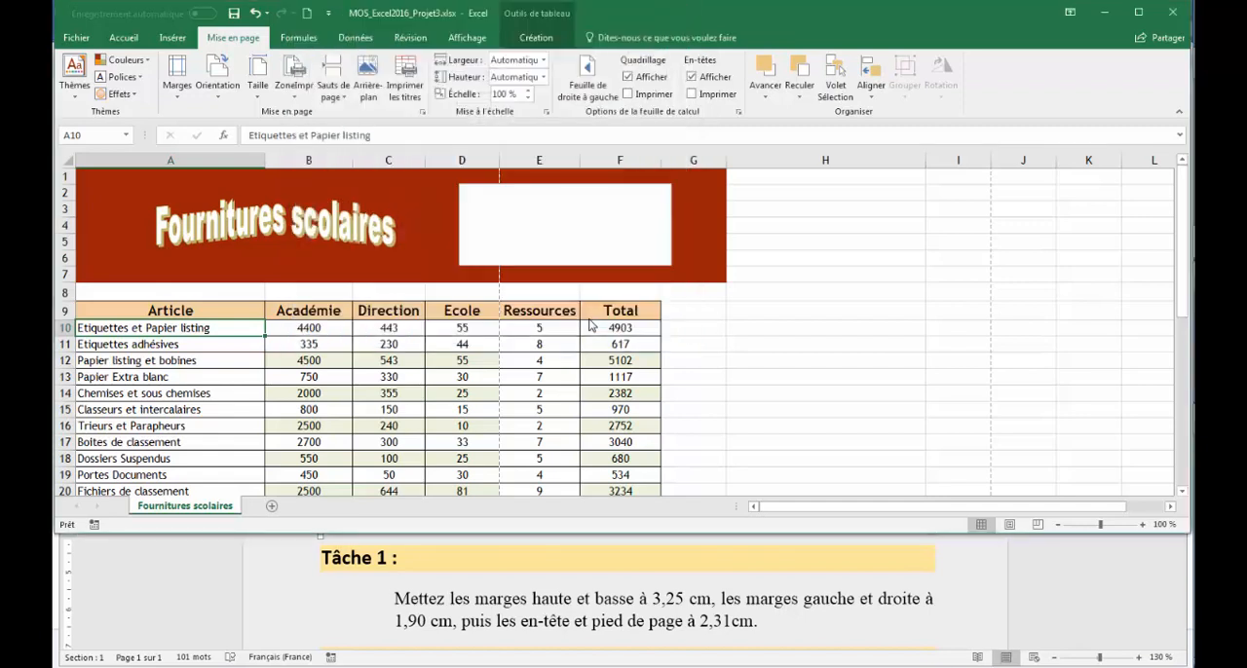
- Check the Task 2 instruction in Word and unhide the rows between rows 28 and 31 of the Excel sheet
left_click(862, 640)
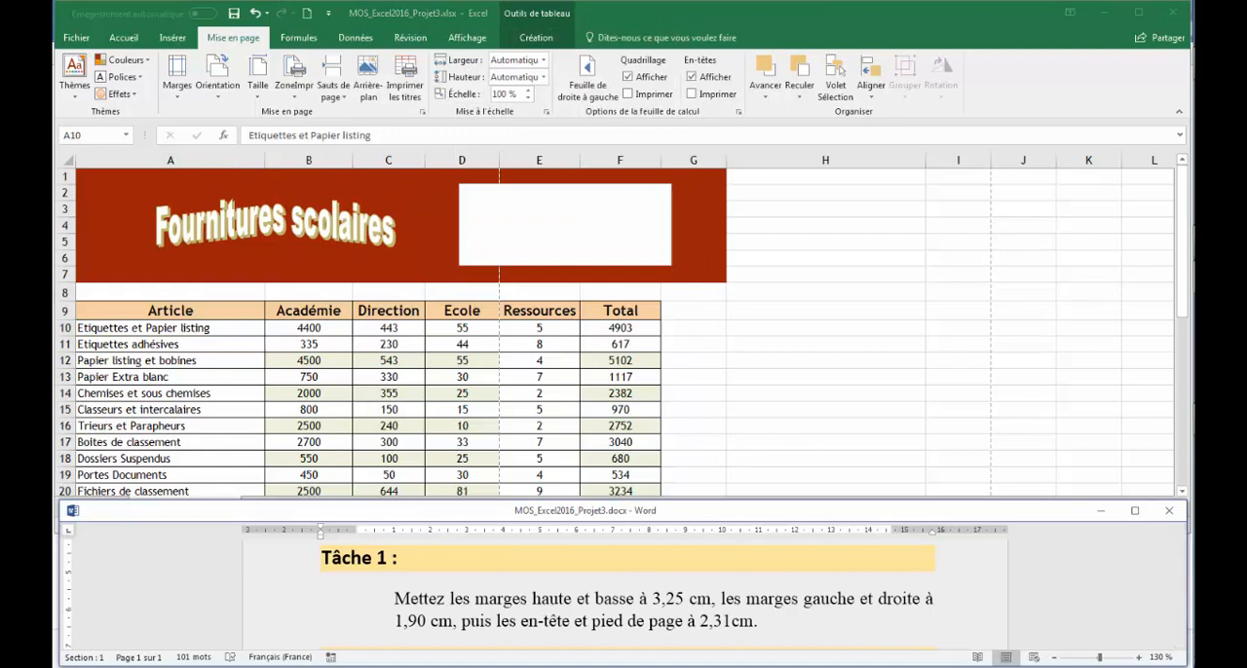
scroll(1180, 646, "down", 5)
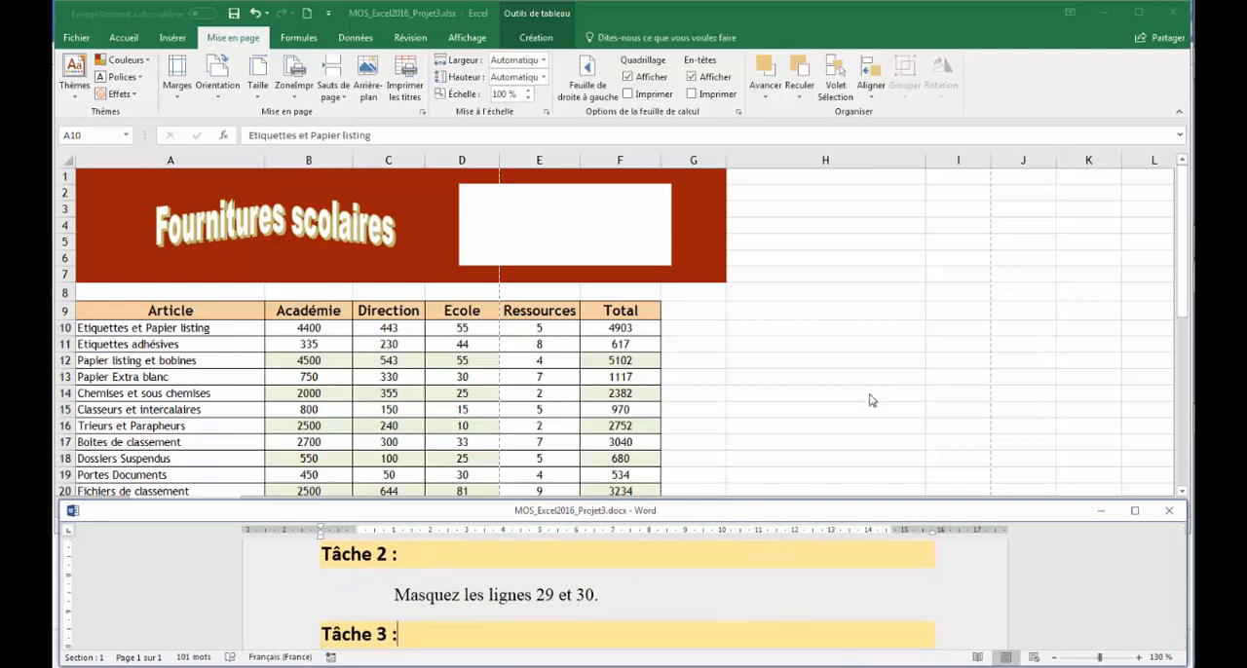
left_click_drag(1183, 261, 1179, 372)
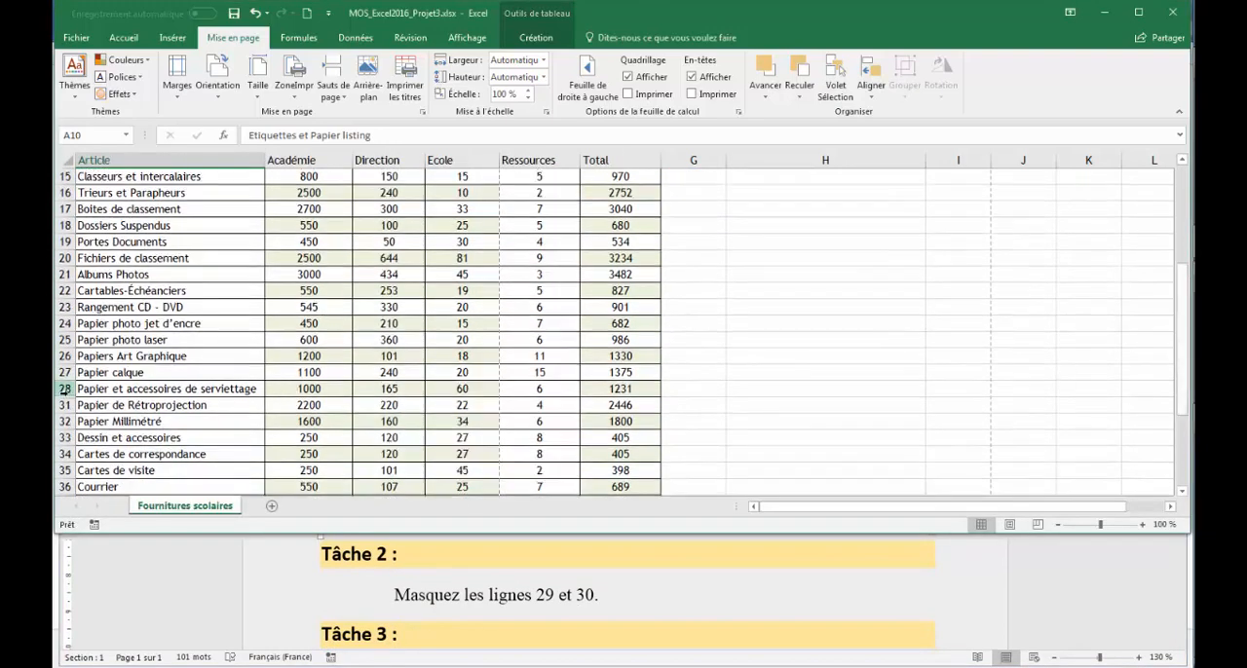
left_click_drag(64, 389, 64, 404)
right_click(66, 403)
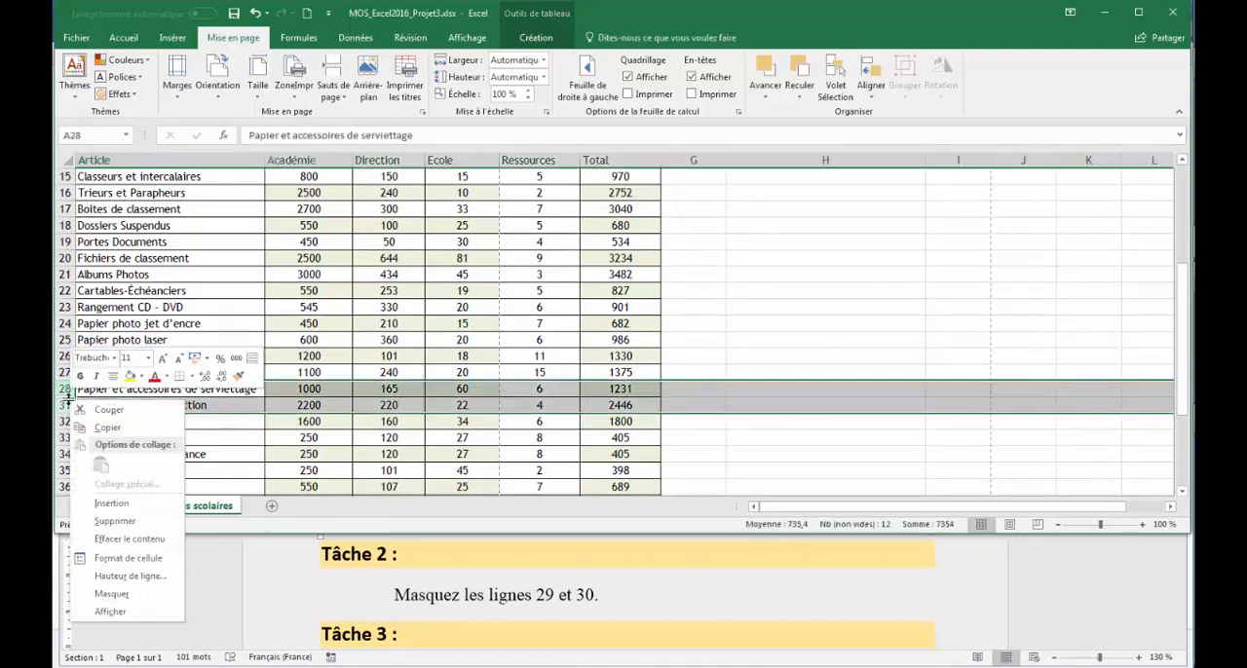
left_click(113, 611)
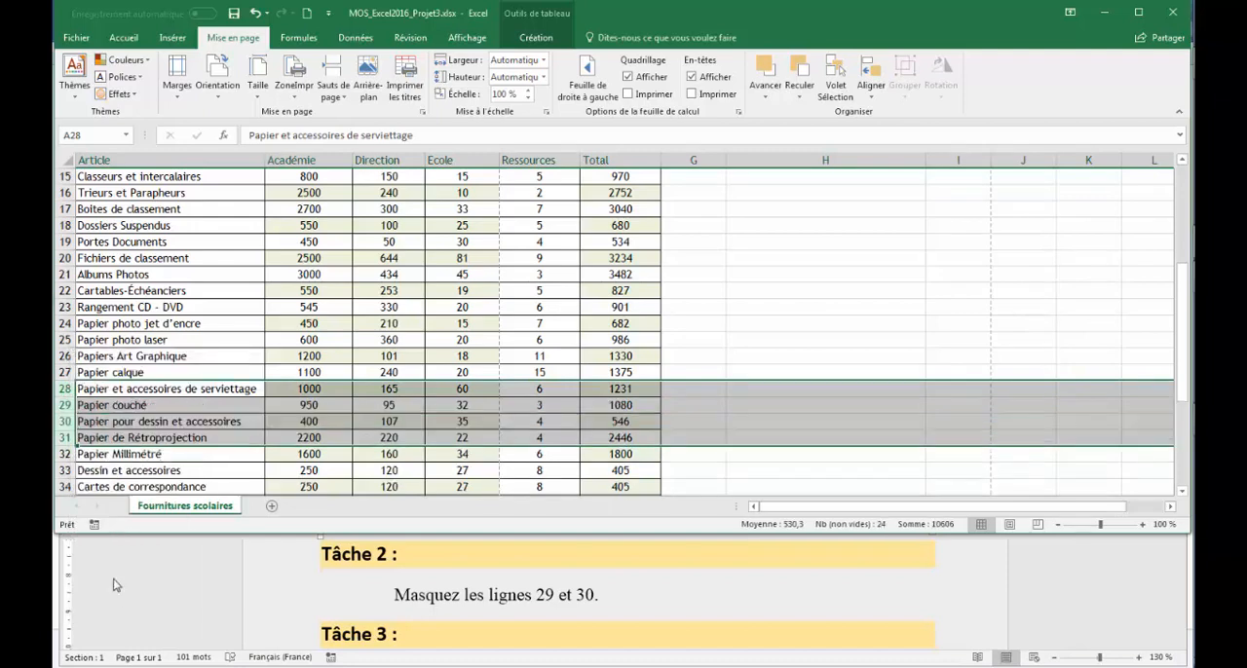
- Hide rows 29 and 30 of the supplies table
left_click(61, 404)
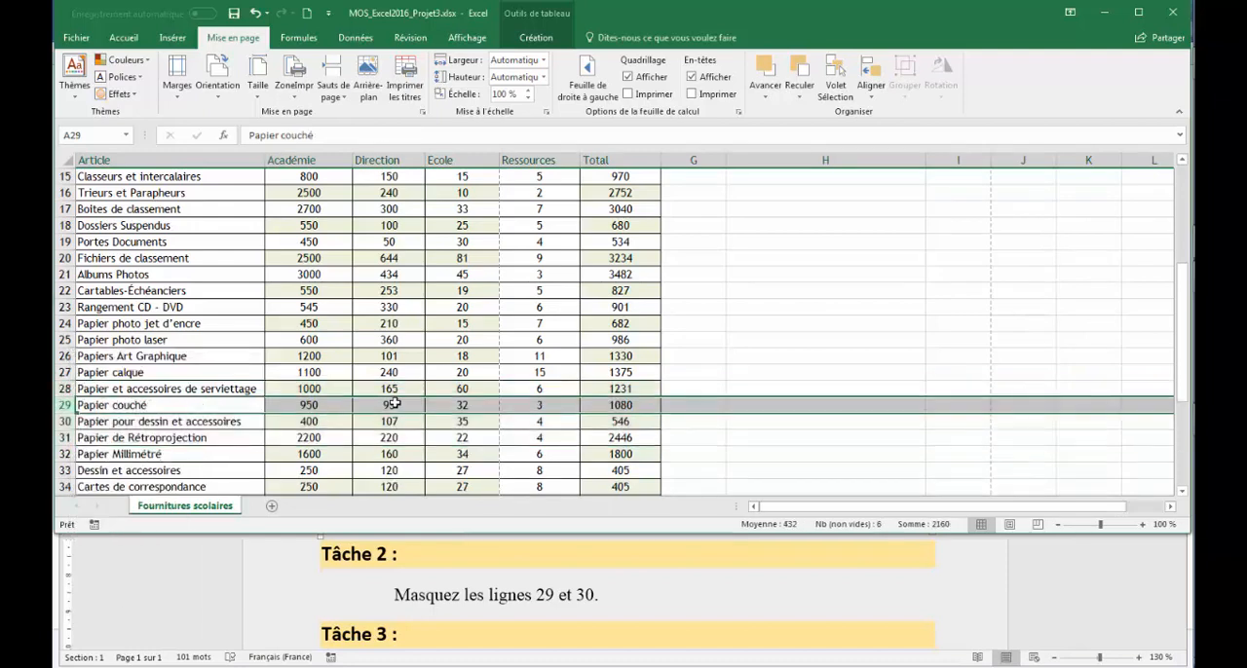
left_click_drag(65, 404, 58, 421)
right_click(58, 421)
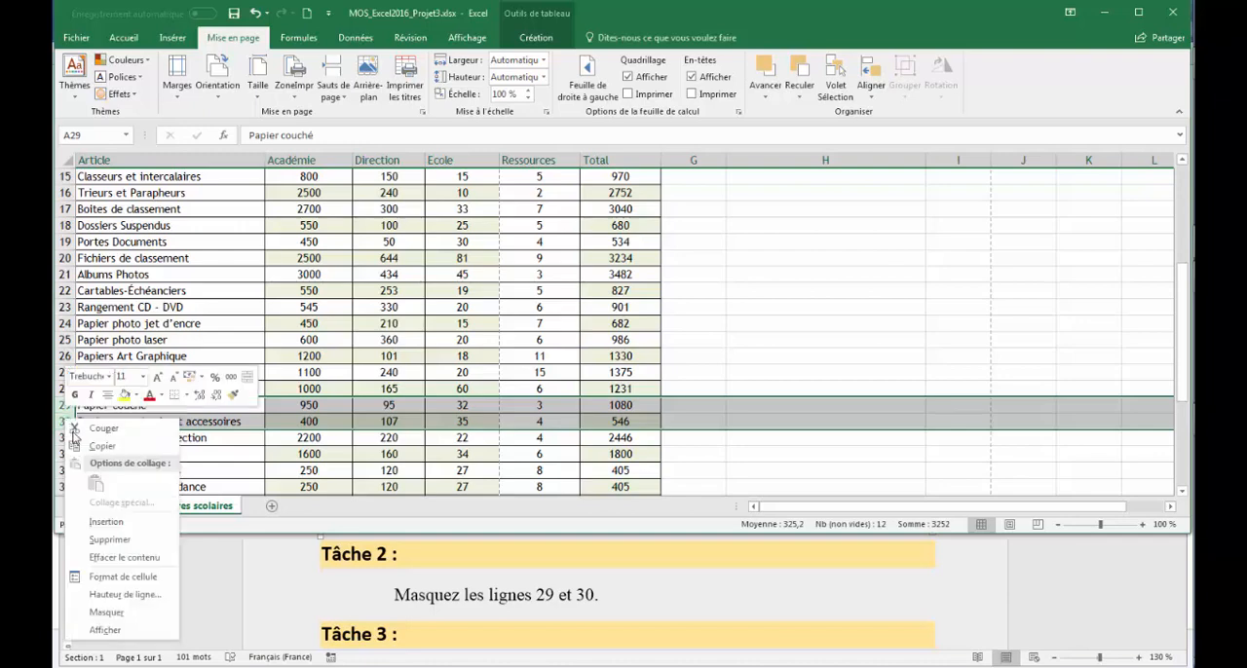
left_click(105, 612)
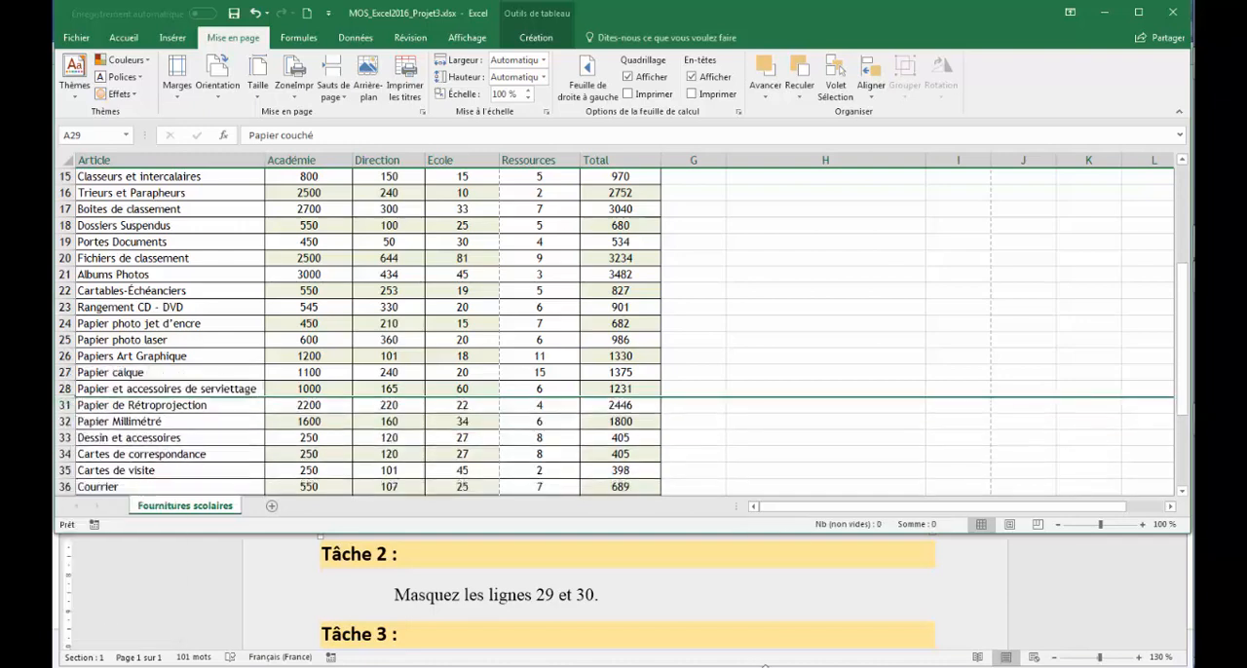
- Read the Task 3 instruction in Word and examine the WordArt title and header row 9 in the Excel sheet
left_click(1162, 597)
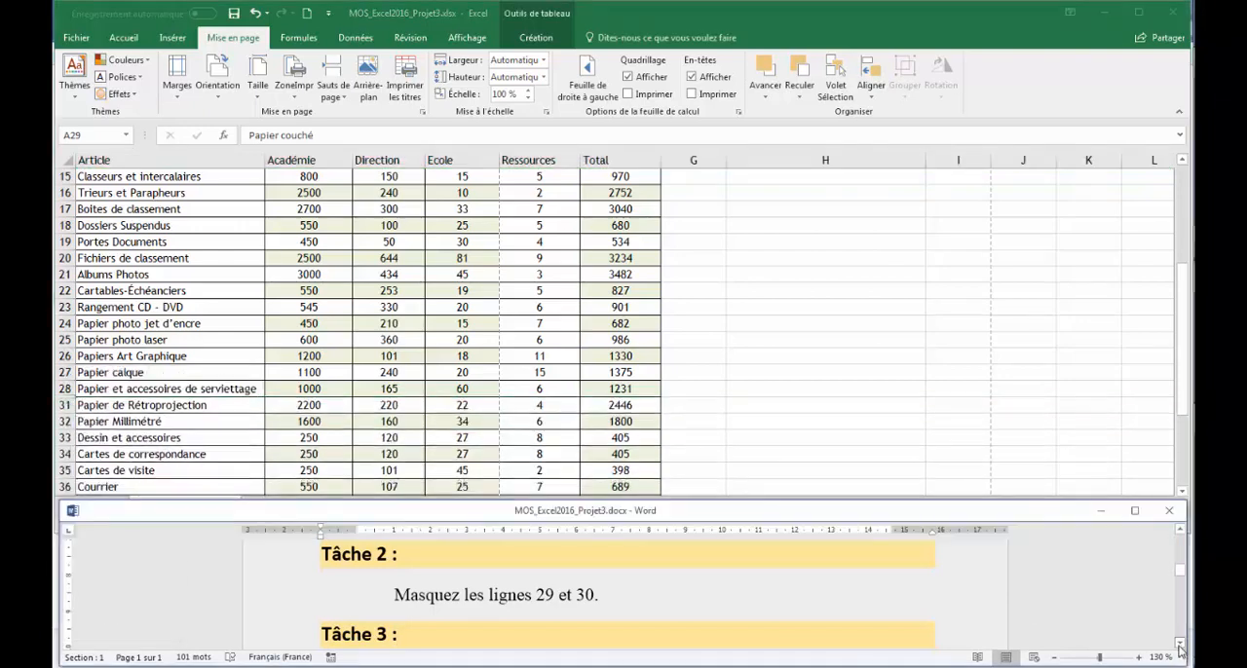
left_click(1180, 645)
scroll(1180, 624, "down", 3)
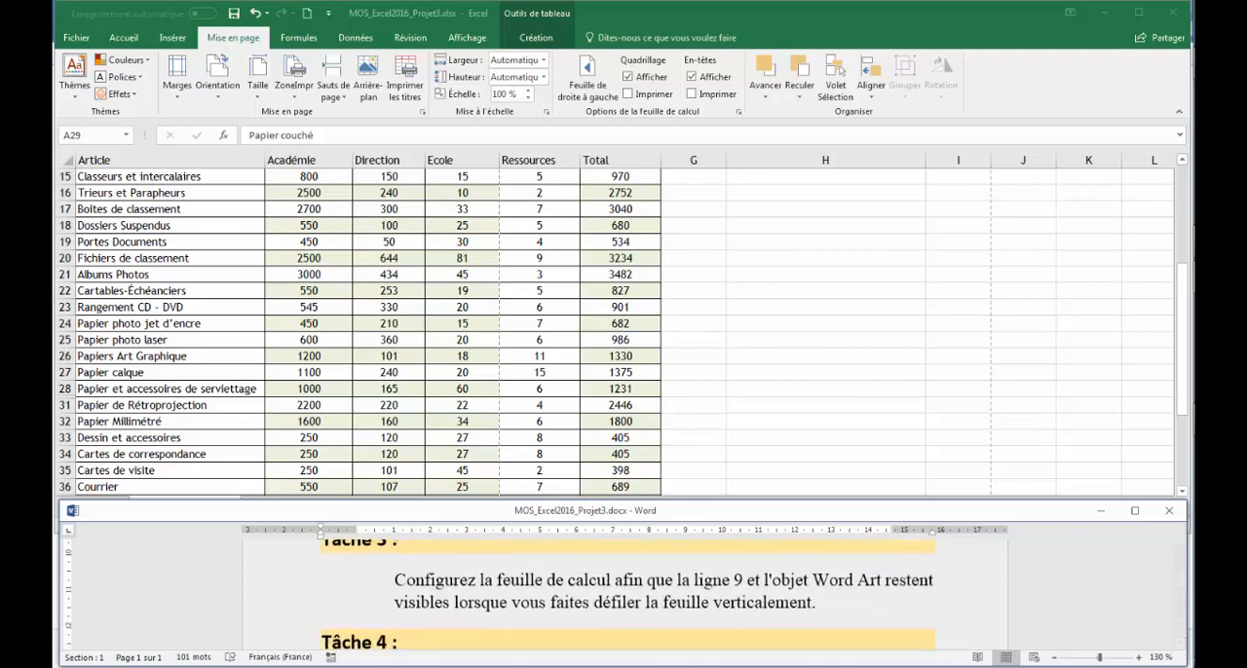
left_click(1180, 532)
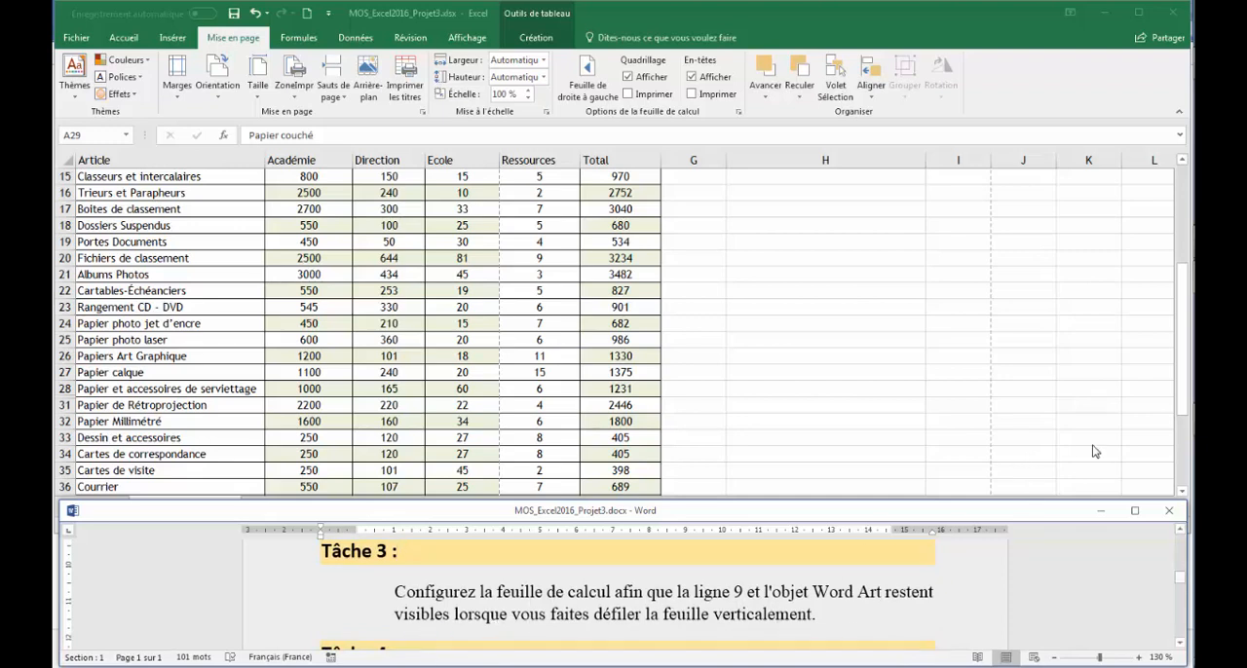
left_click(1182, 296)
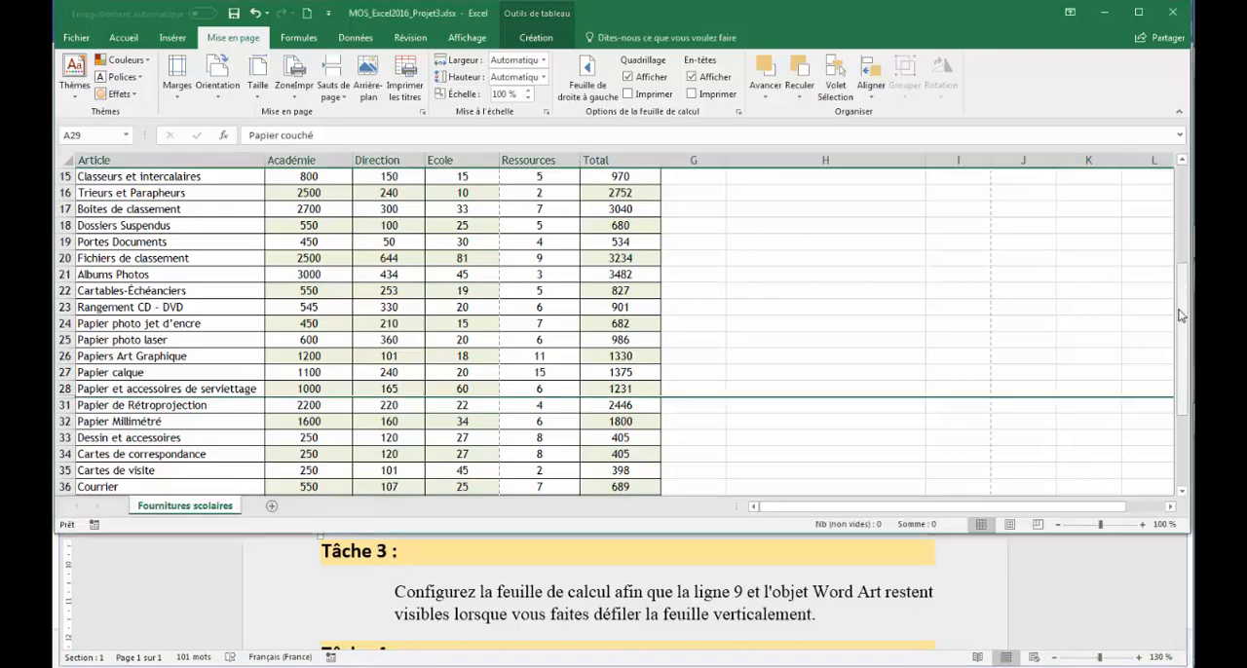
left_click_drag(1182, 315, 1188, 177)
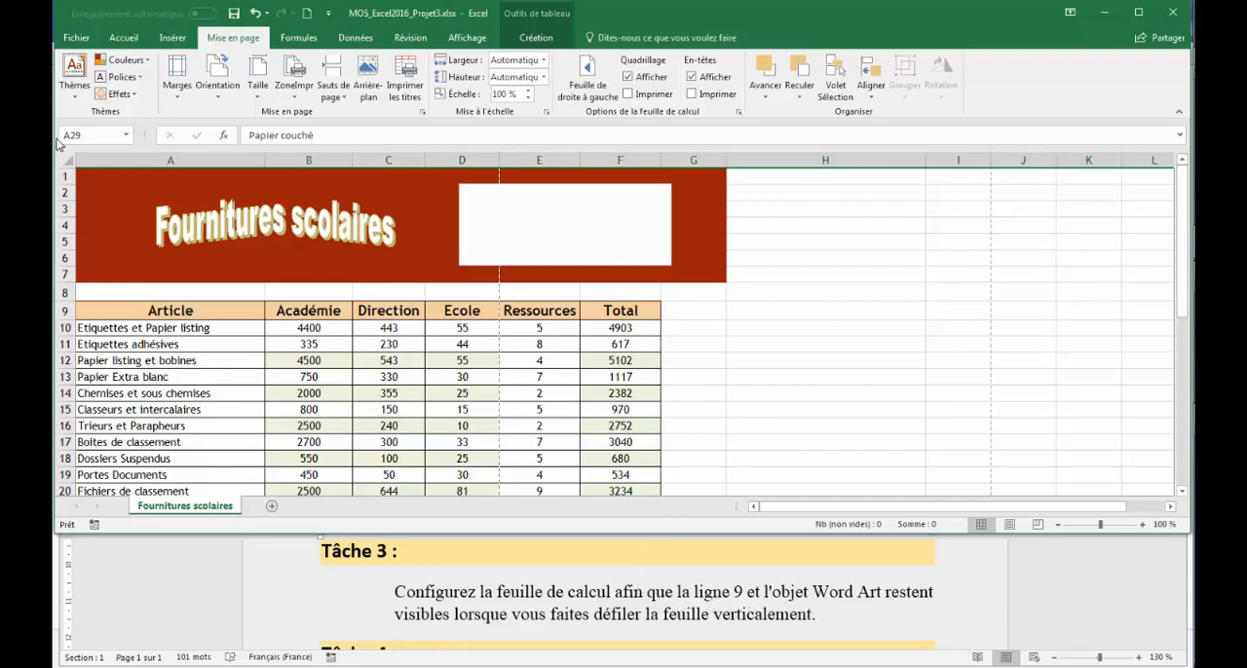
left_click(205, 217)
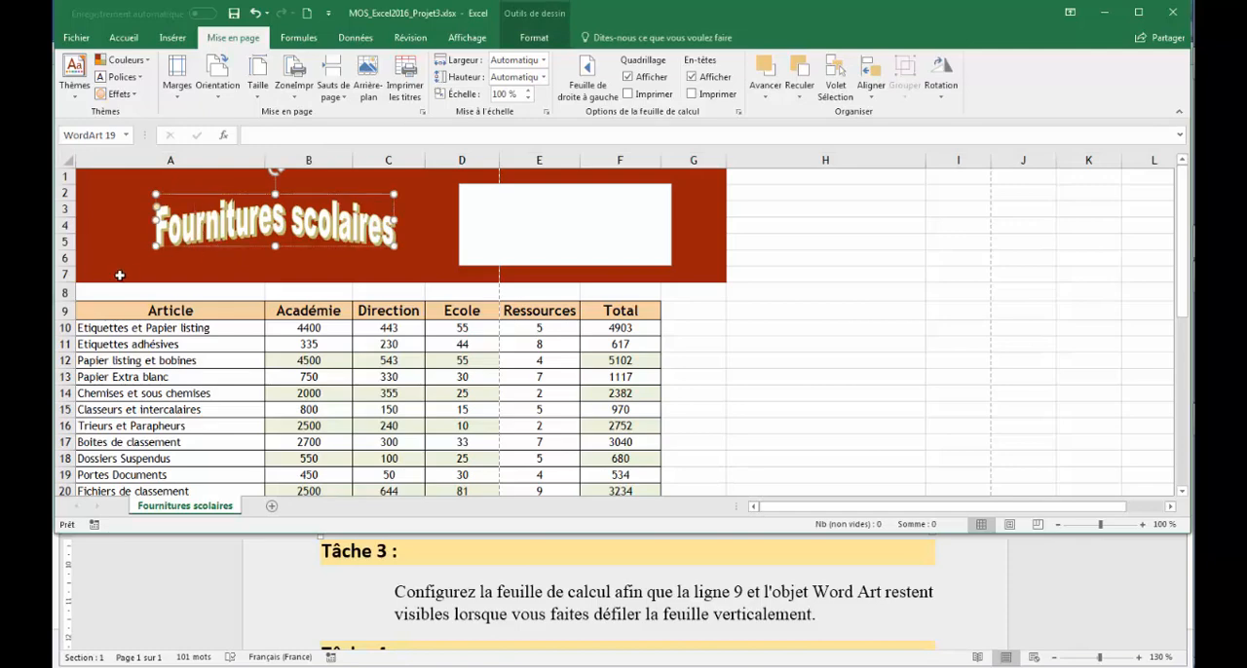
left_click(62, 311)
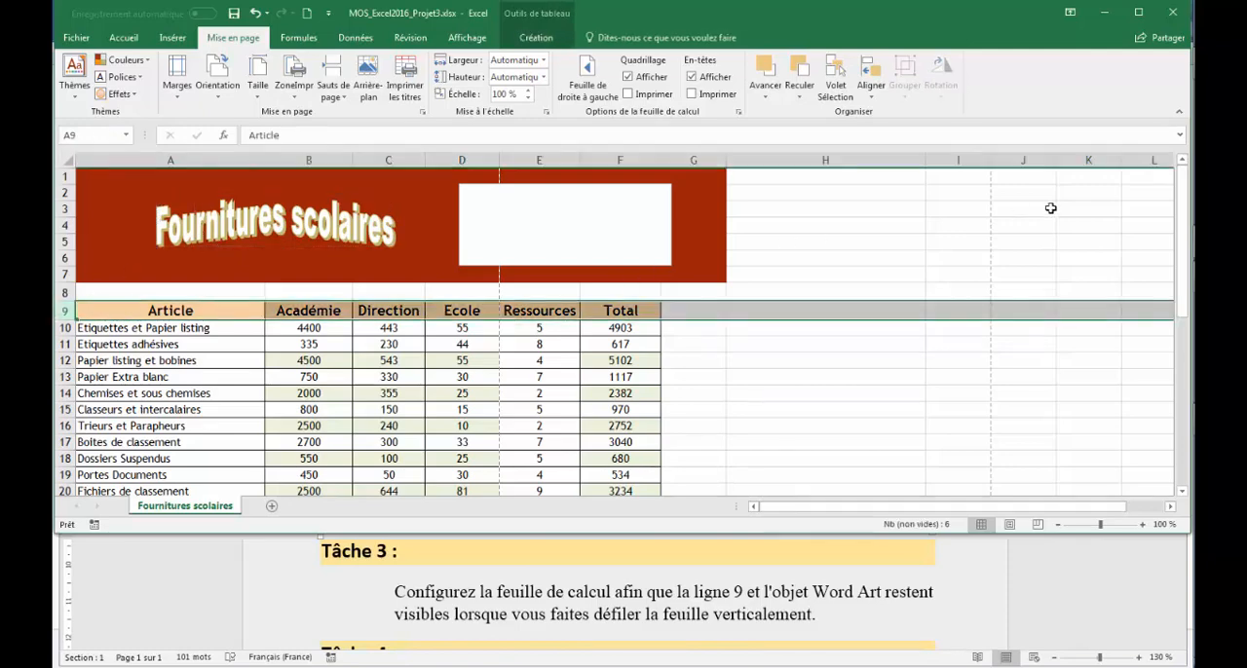
left_click_drag(1182, 220, 1186, 186)
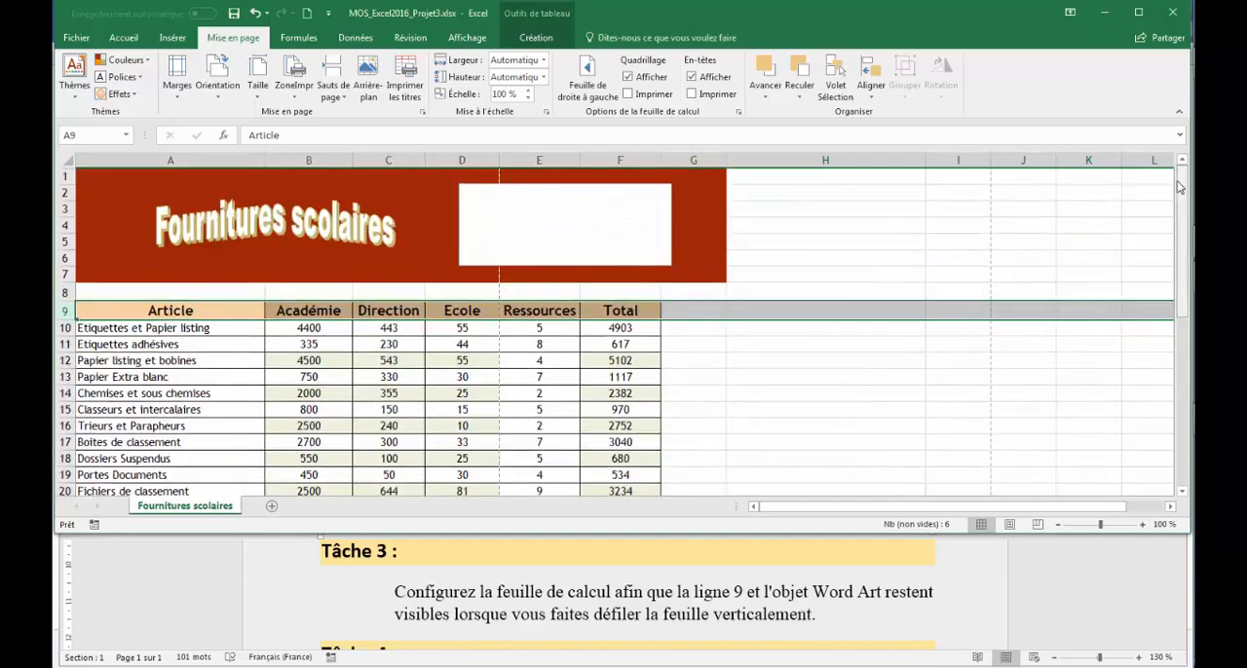
- Freeze the panes above row 10 so that the WordArt title and row 9 stay in view during vertical scrolling
left_click(58, 328)
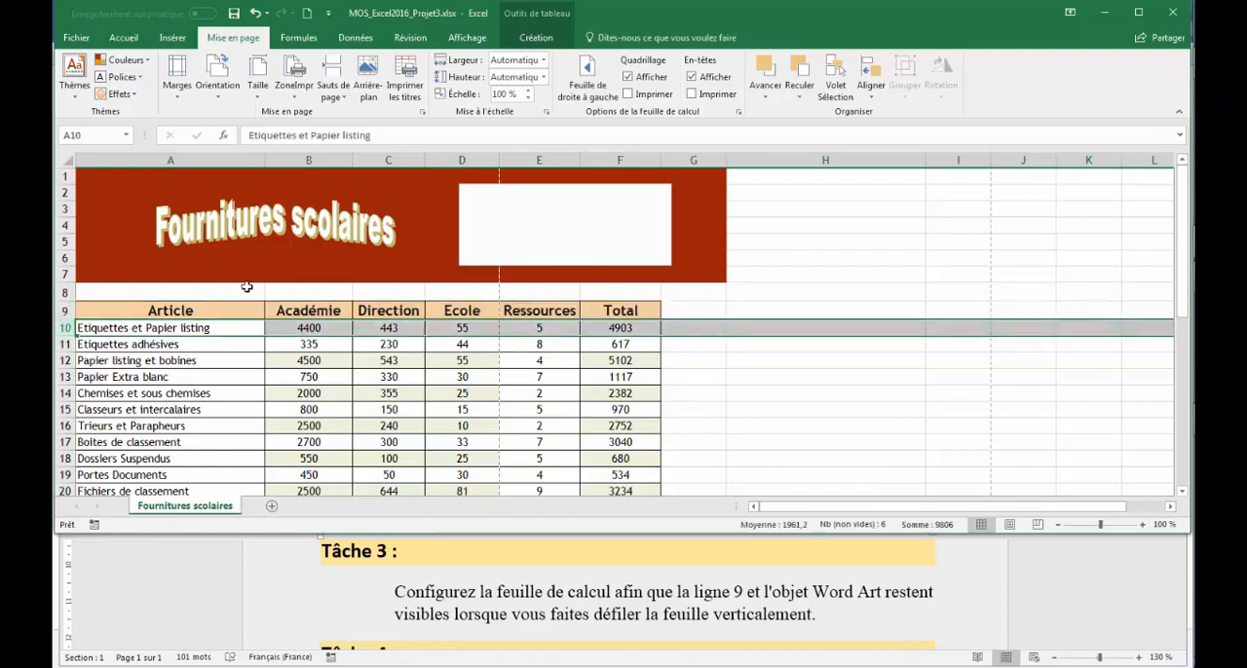
left_click(468, 39)
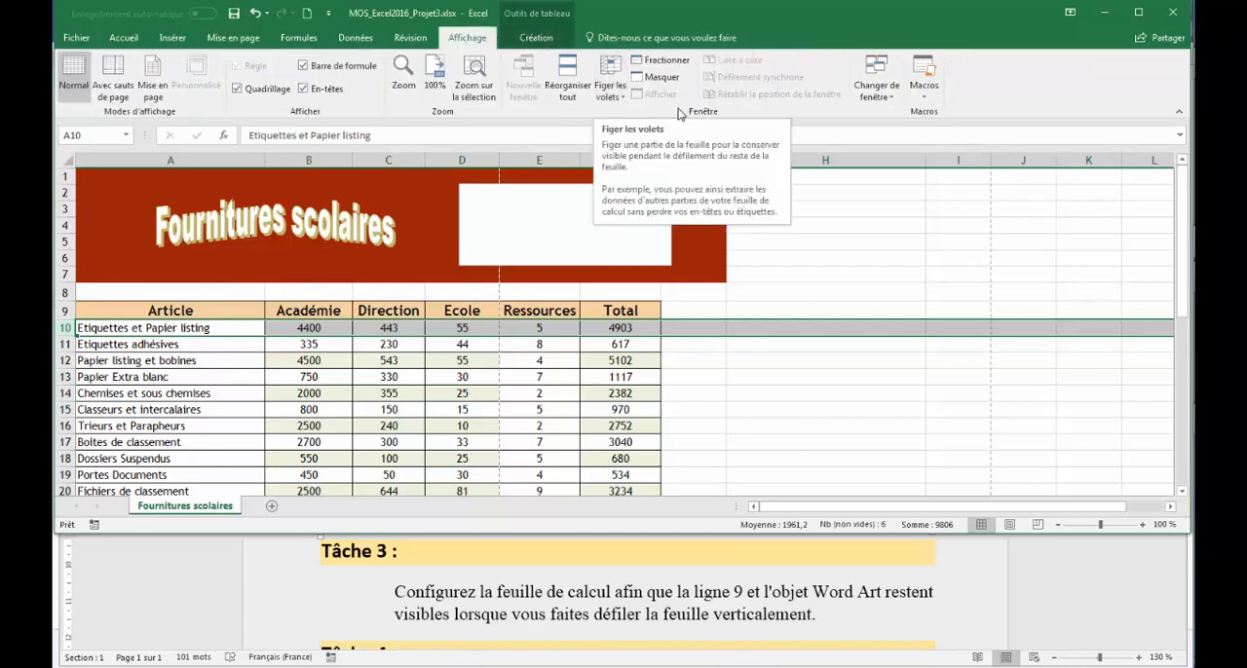
left_click(614, 100)
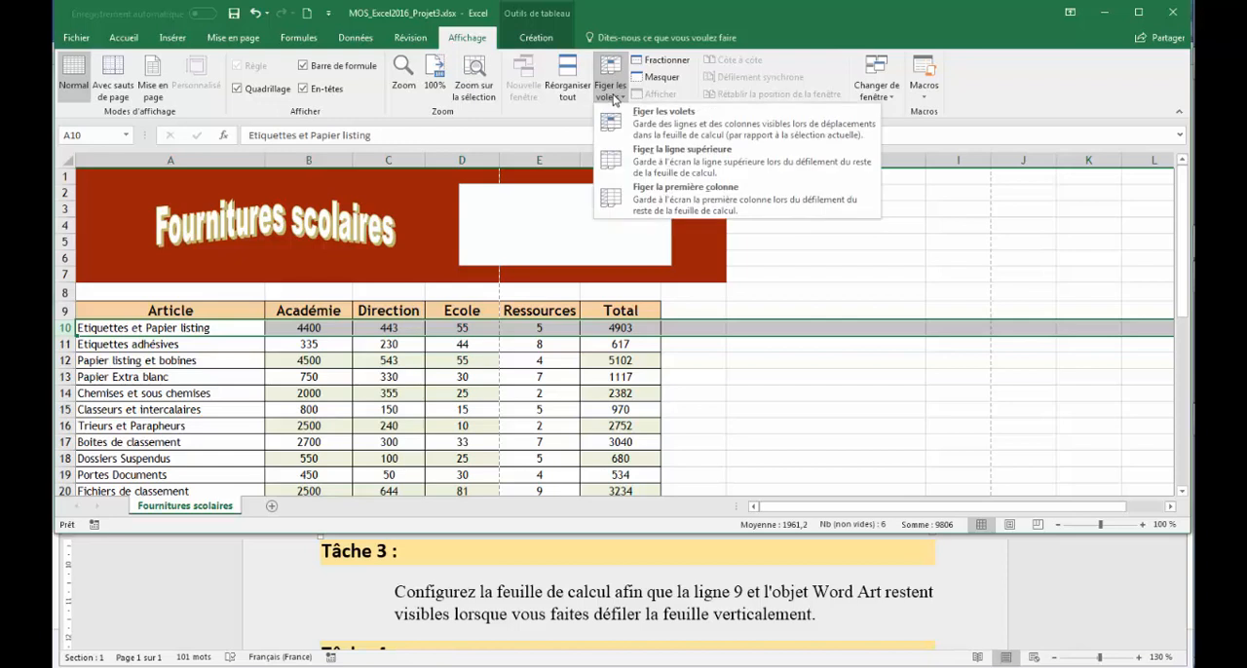
left_click(705, 122)
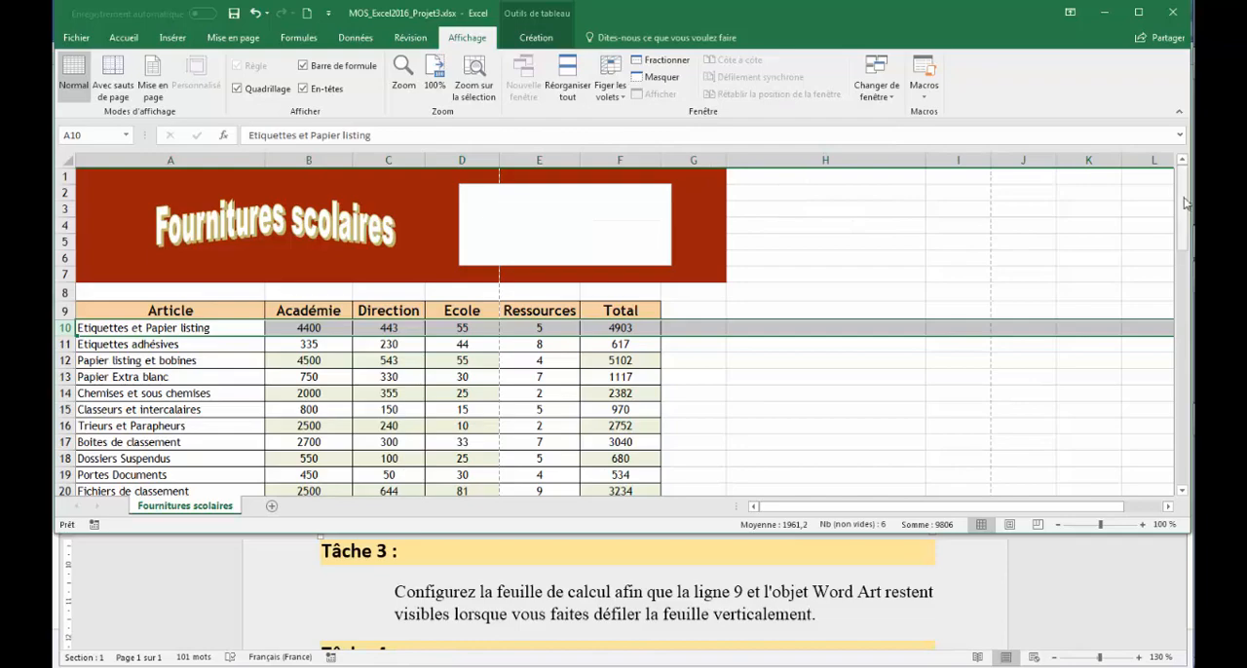
mouse_move(1185, 198)
left_mouse_down()
mouse_move(1183, 377)
mouse_move(1182, 193)
left_mouse_up()
- Switch to the Word instructions and copy the text "Fourniture scolaire" from Task 4
left_click(860, 609)
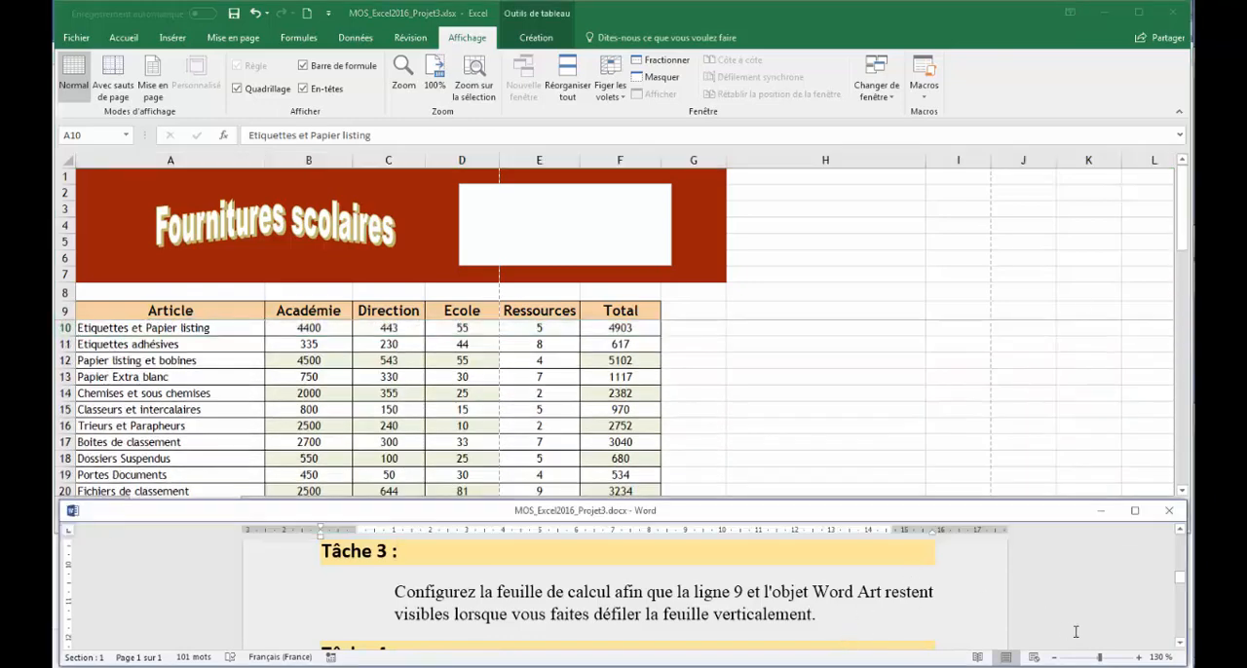
left_click(1181, 644)
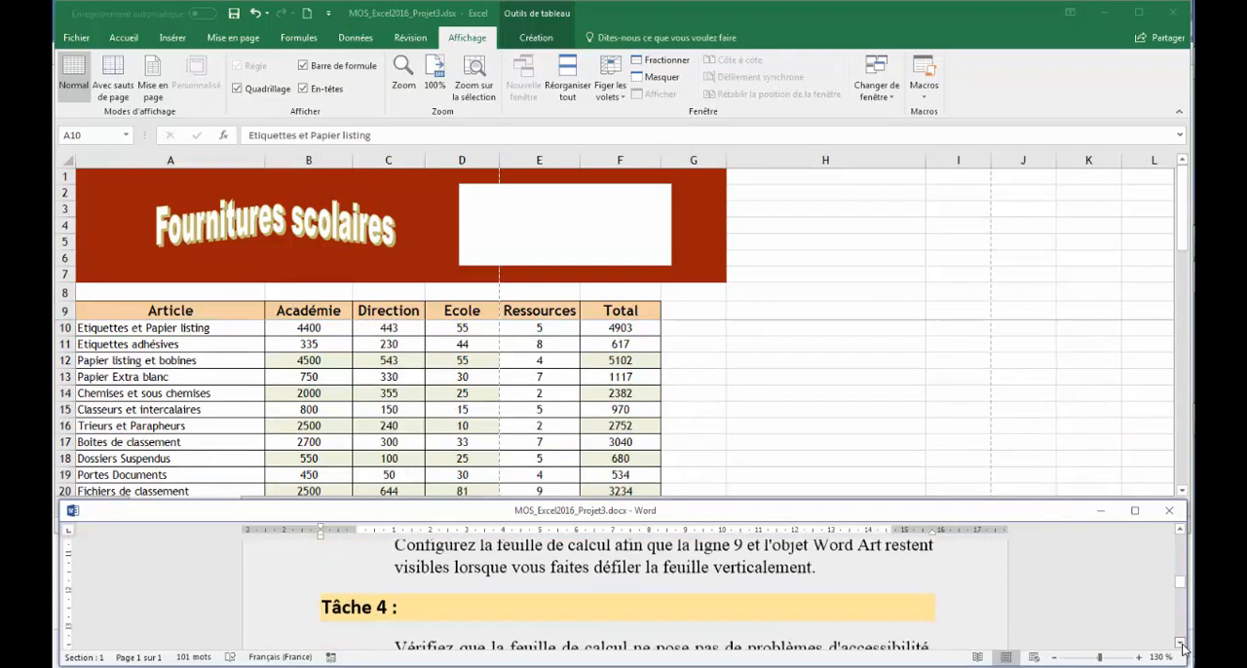
left_click(1181, 645)
left_click(1181, 645)
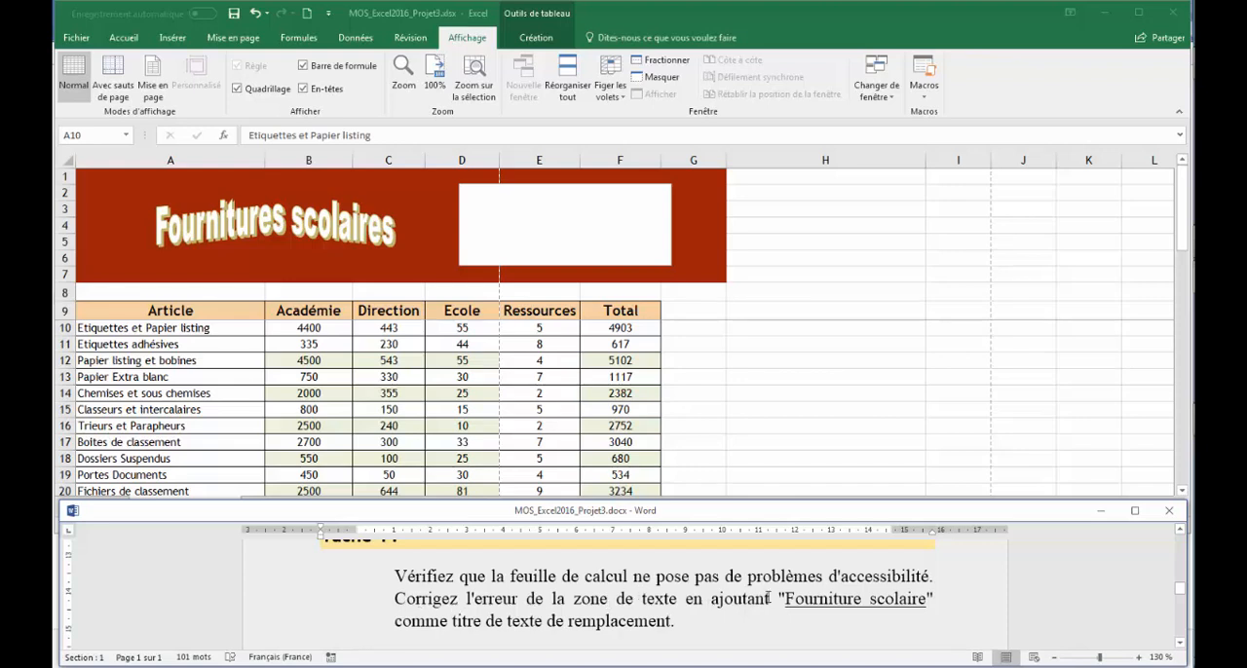
left_click_drag(788, 598, 891, 599)
right_click(898, 604)
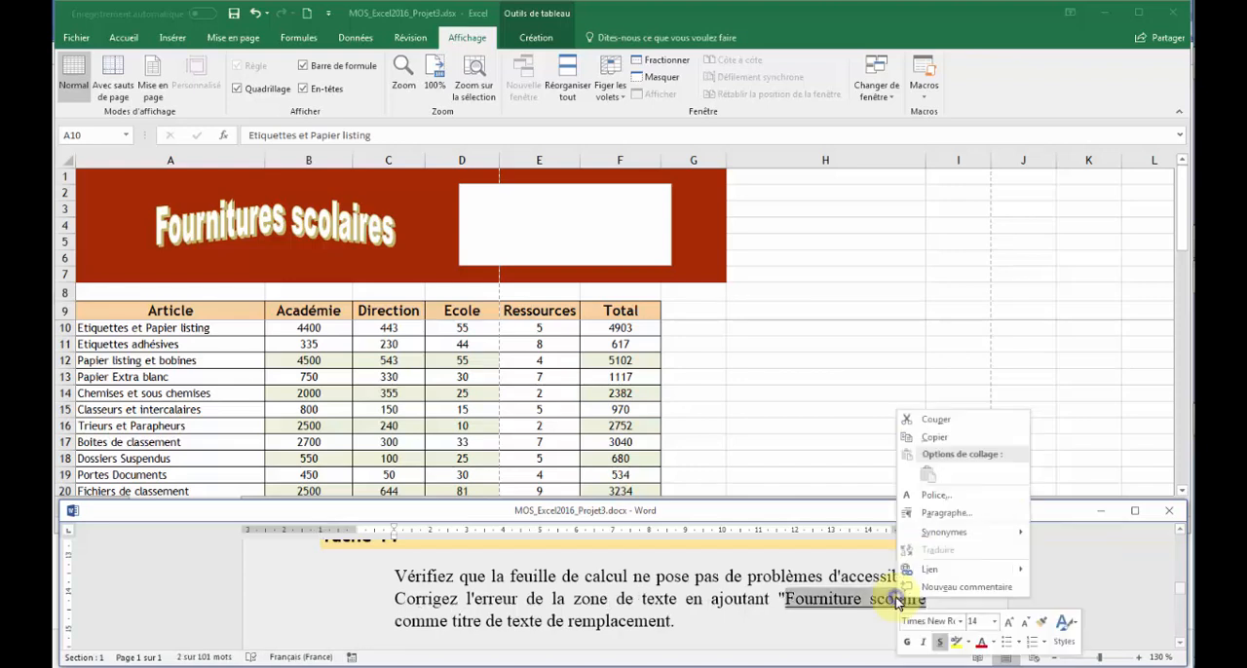
left_click(914, 439)
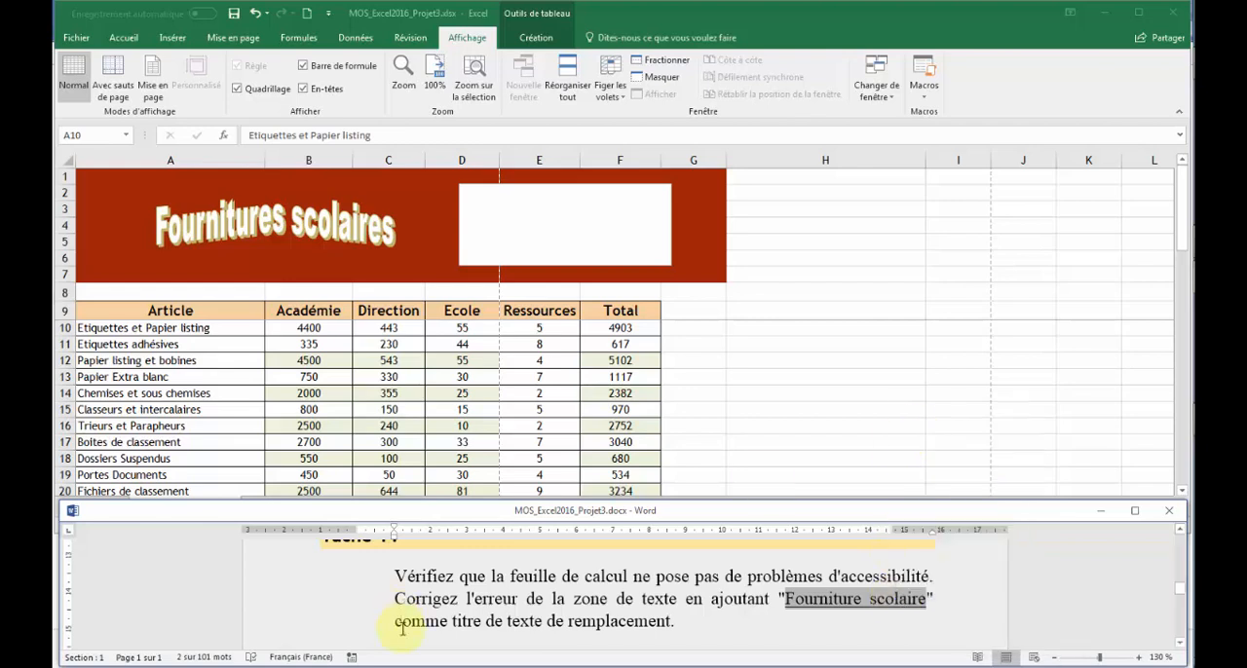
- Return to the Excel workbook, run the accessibility check and select the text box reported under missing alternative text
left_click(809, 274)
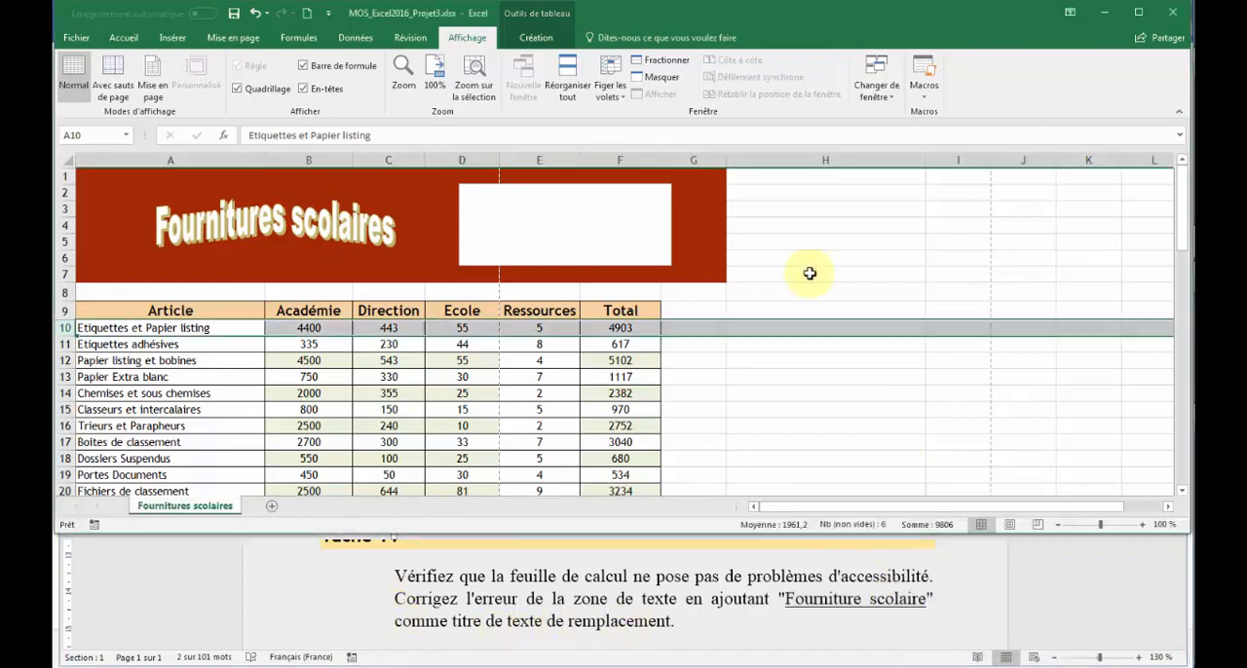
left_click(405, 39)
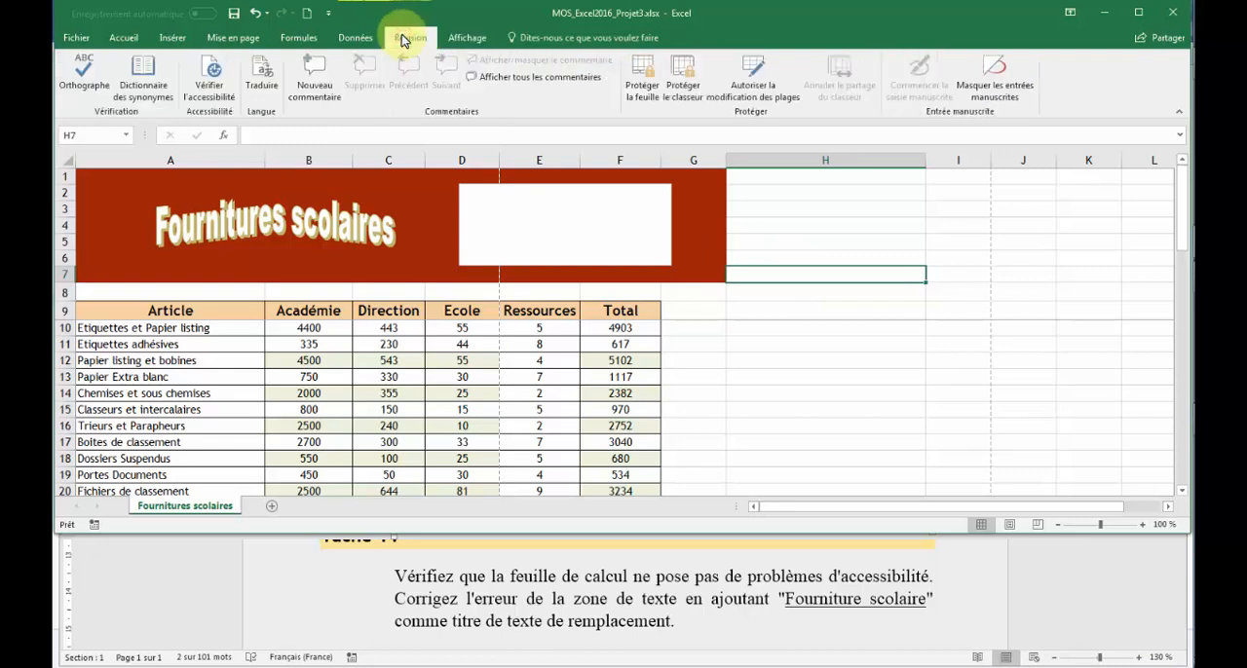
left_click(205, 90)
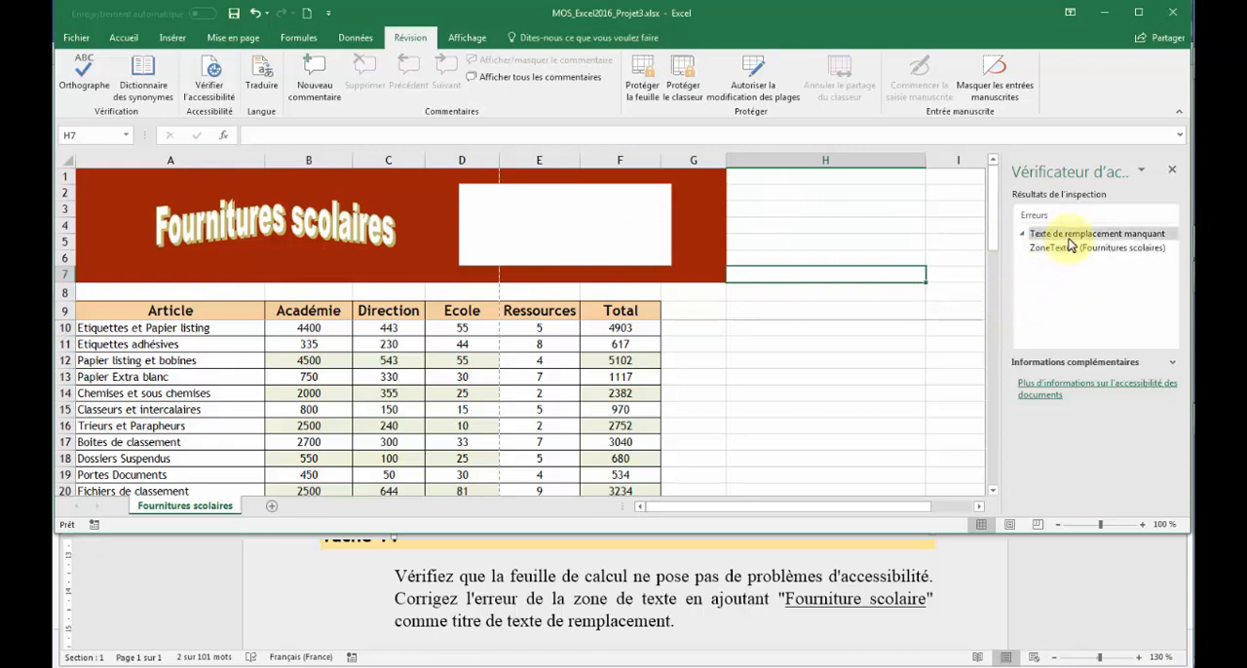
left_click(1070, 242)
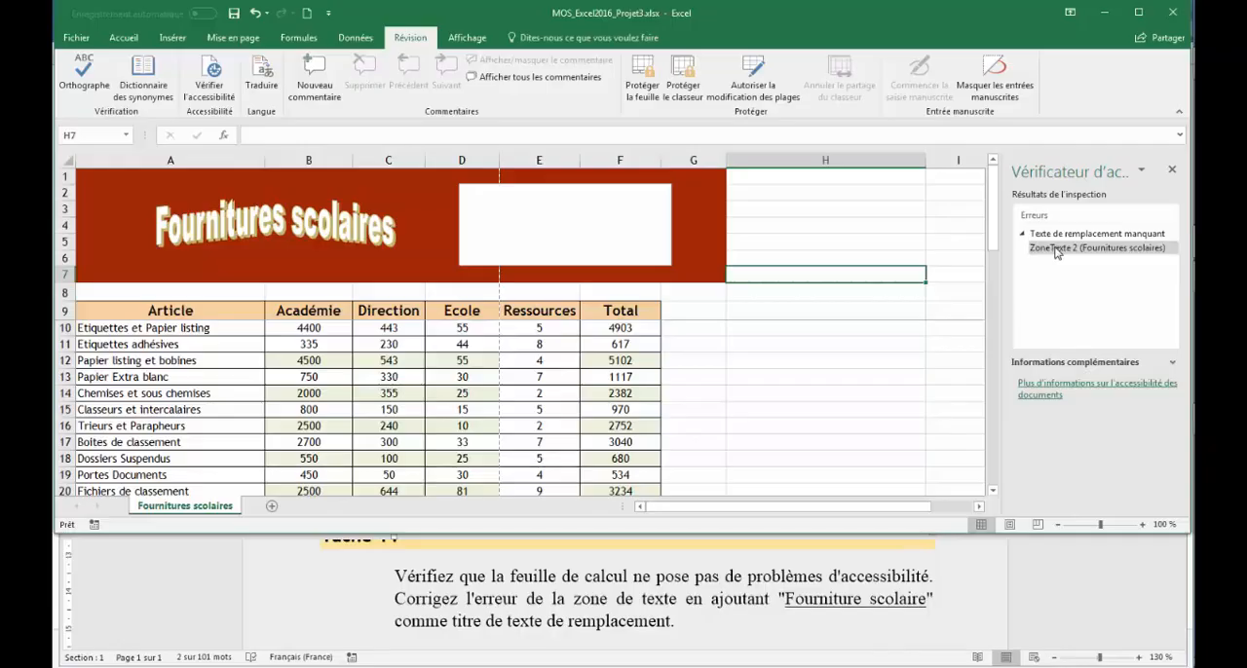
left_click(1056, 249)
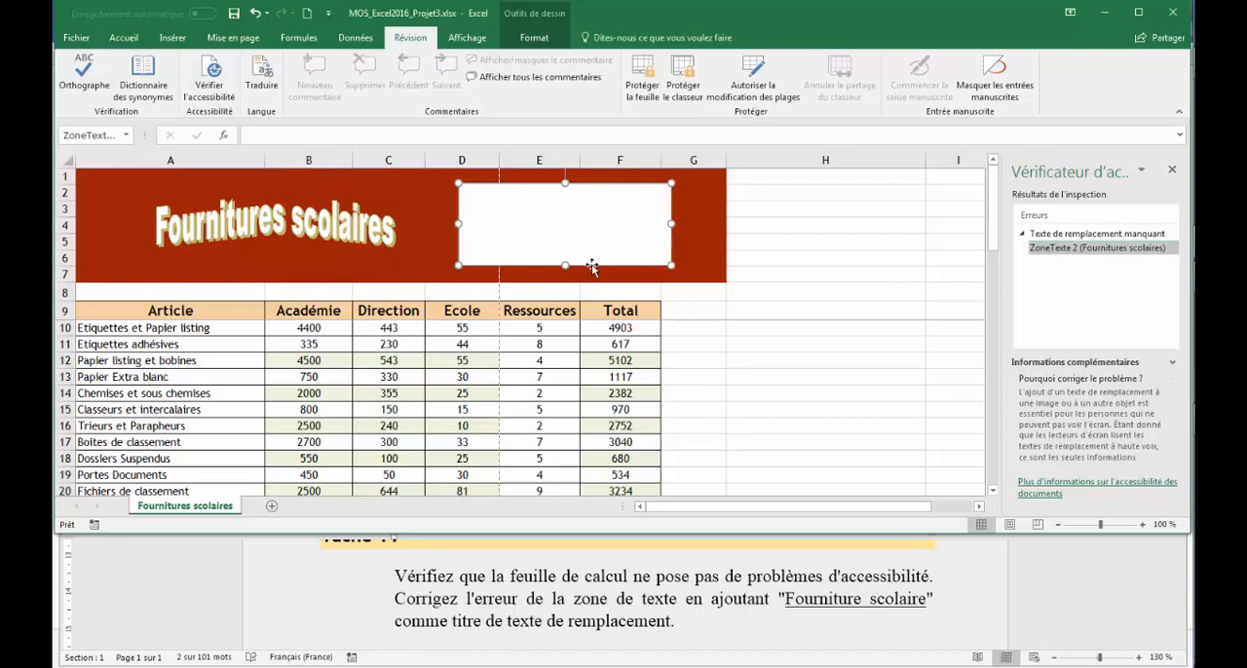
- Paste "Fourniture scolaire" as the alternative text title of the white text box in the banner
right_click(592, 264)
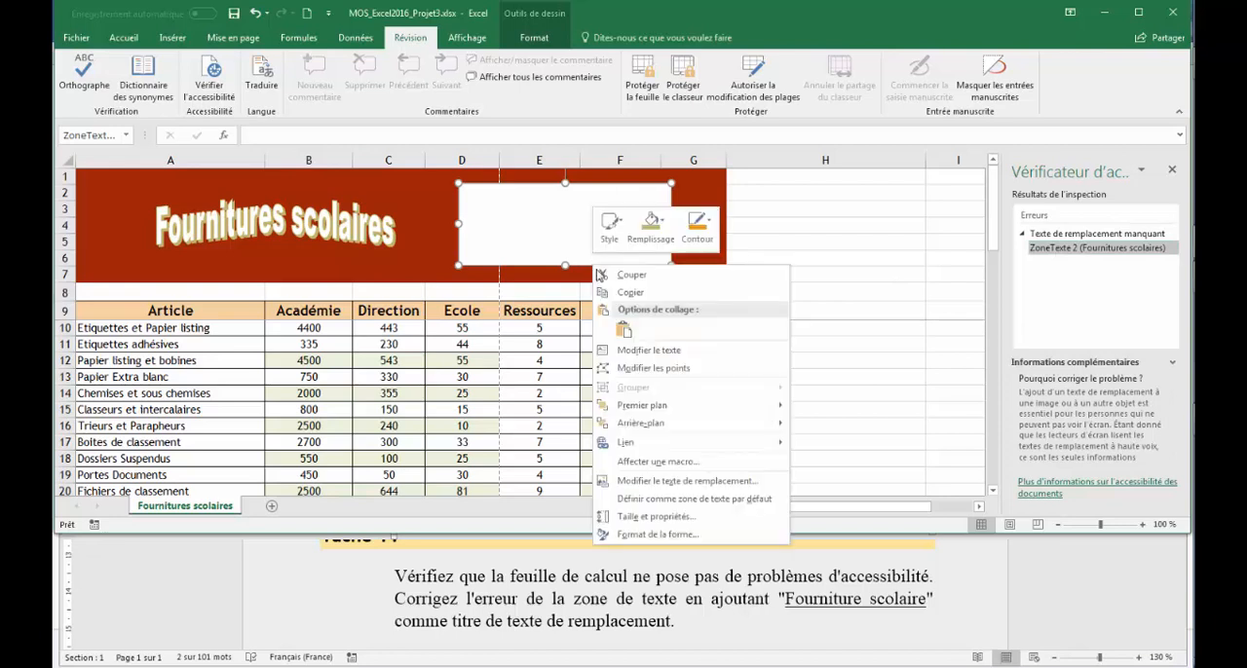
left_click(688, 482)
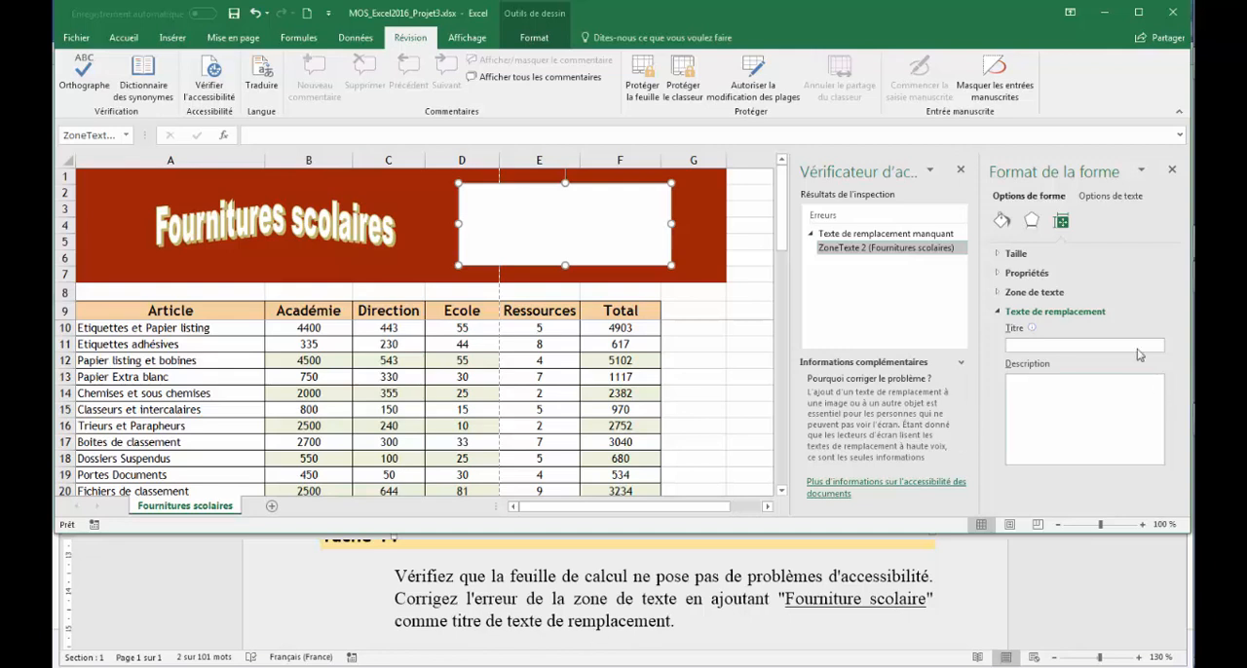
left_click(1085, 347)
right_click(1086, 349)
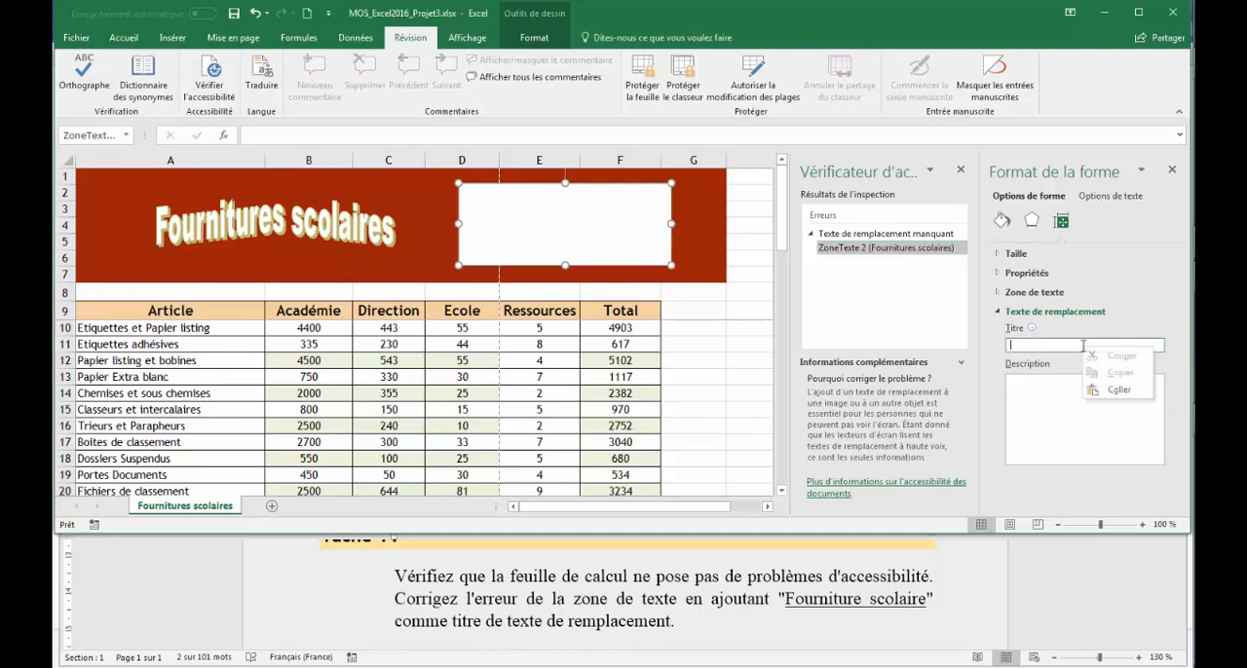
left_click(1119, 391)
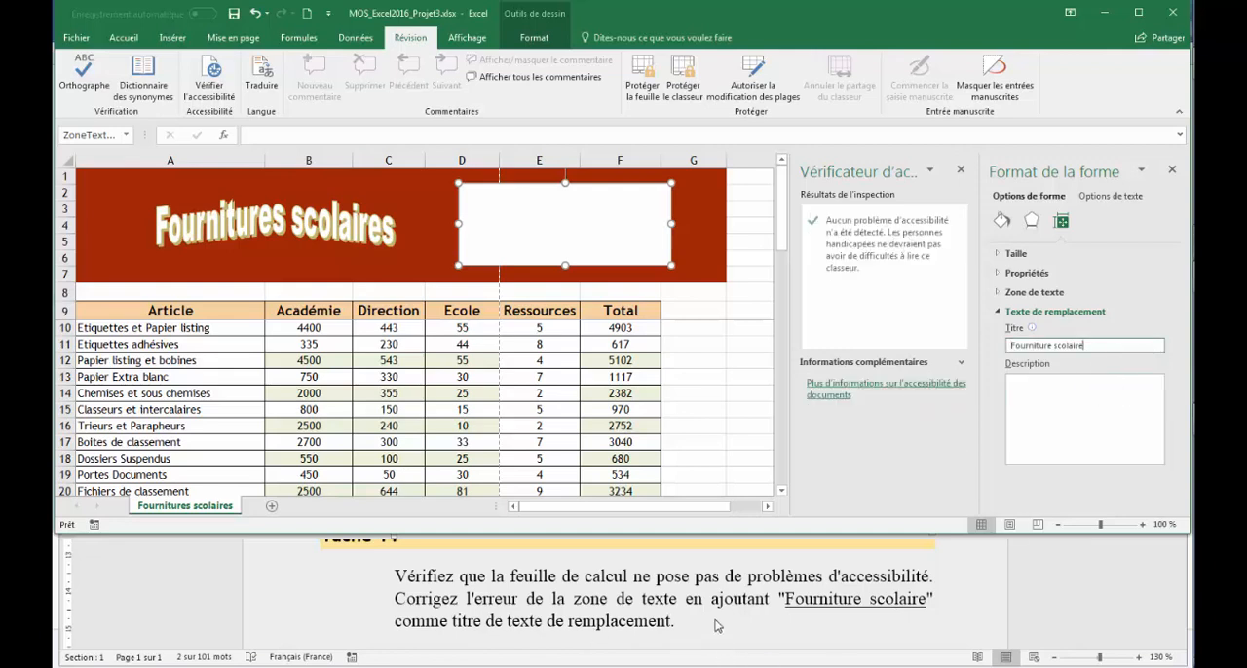